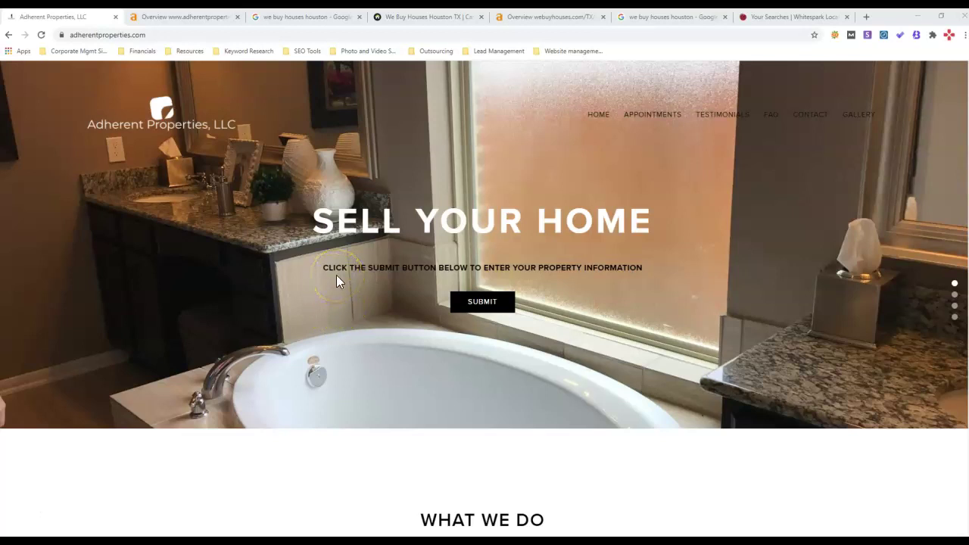
Review the current page, then show adherentproperties.com's Ahrefs overview: 6 backlinks, 1 referring domain.
left_click(294, 235)
left_click(191, 235)
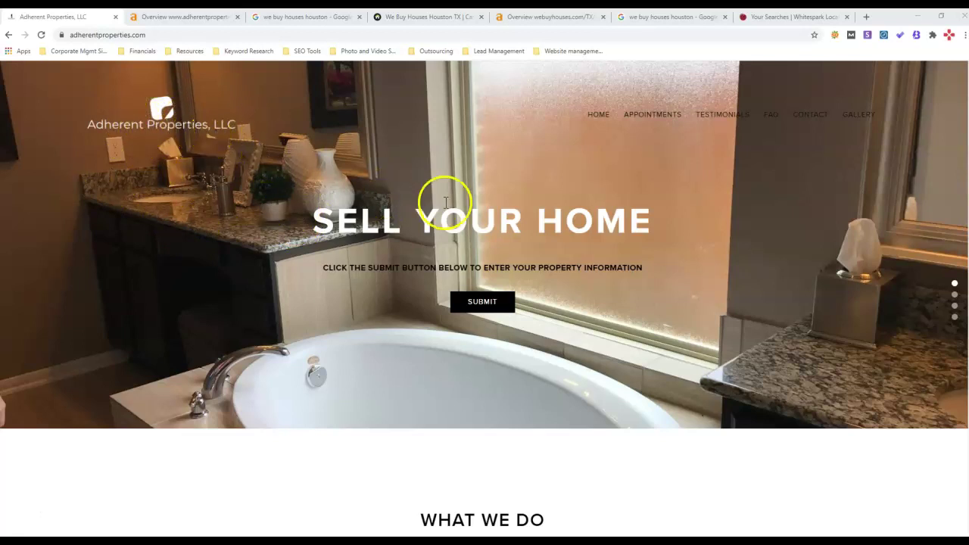
scroll(486, 210, "down", 3)
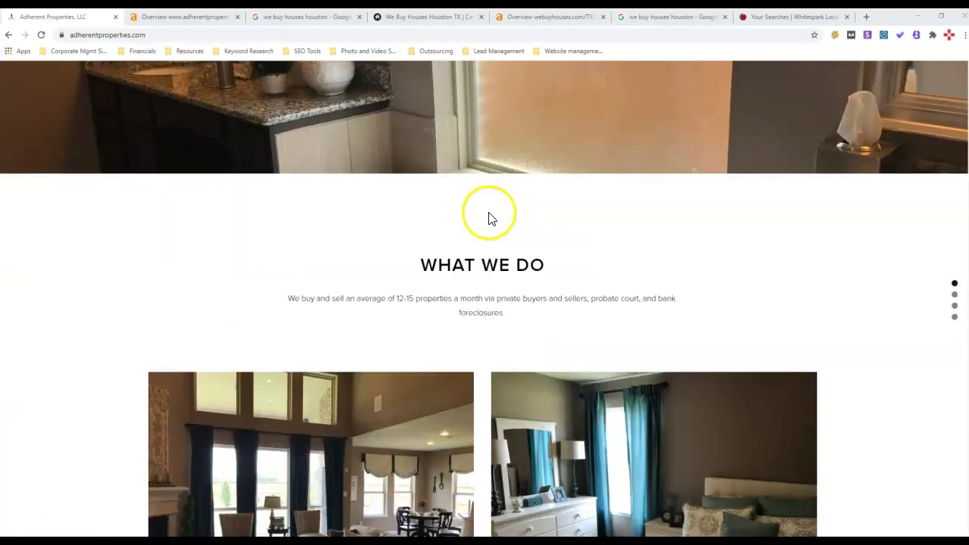
scroll(489, 217, "up", 3)
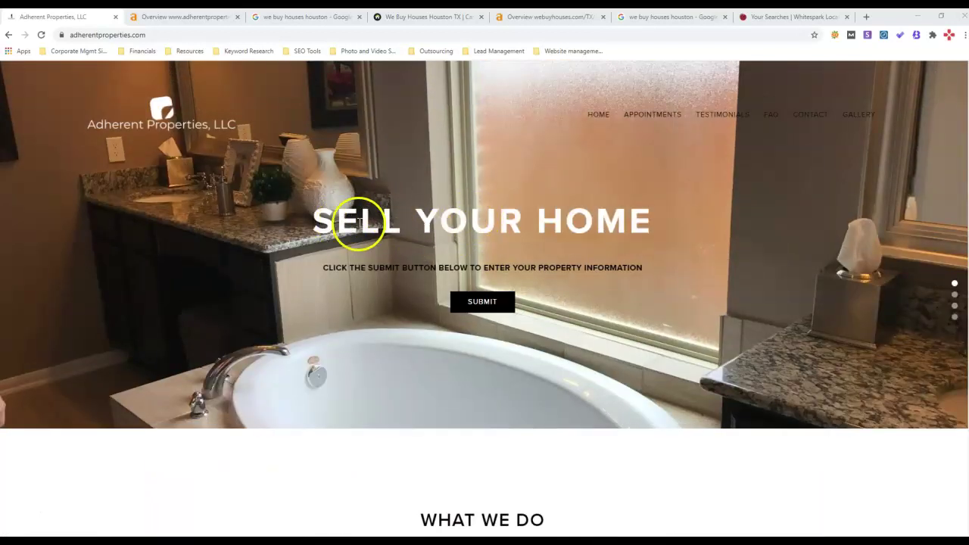
scroll(416, 202, "down", 2)
scroll(395, 210, "down", 2)
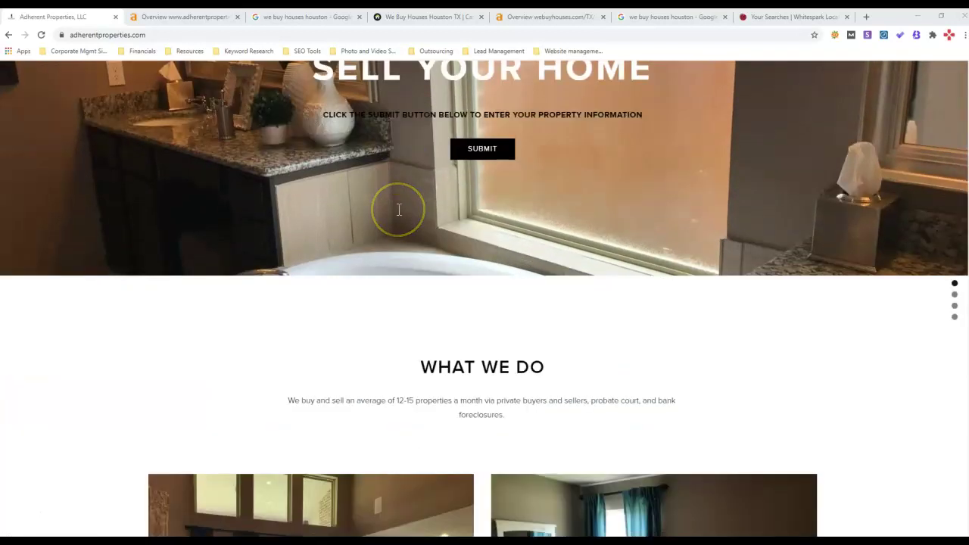
scroll(396, 216, "up", 2)
scroll(394, 223, "up", 2)
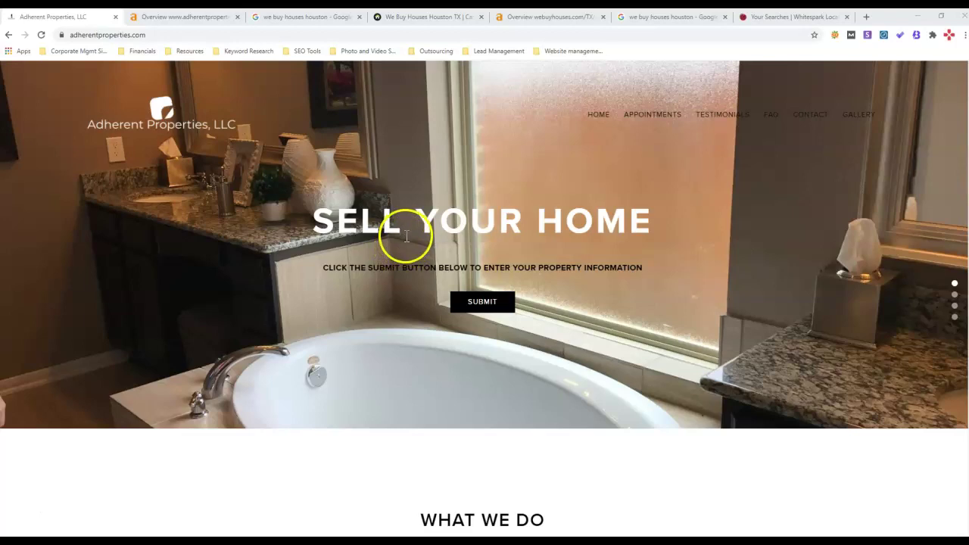
scroll(432, 215, "down", 2)
scroll(383, 234, "down", 3)
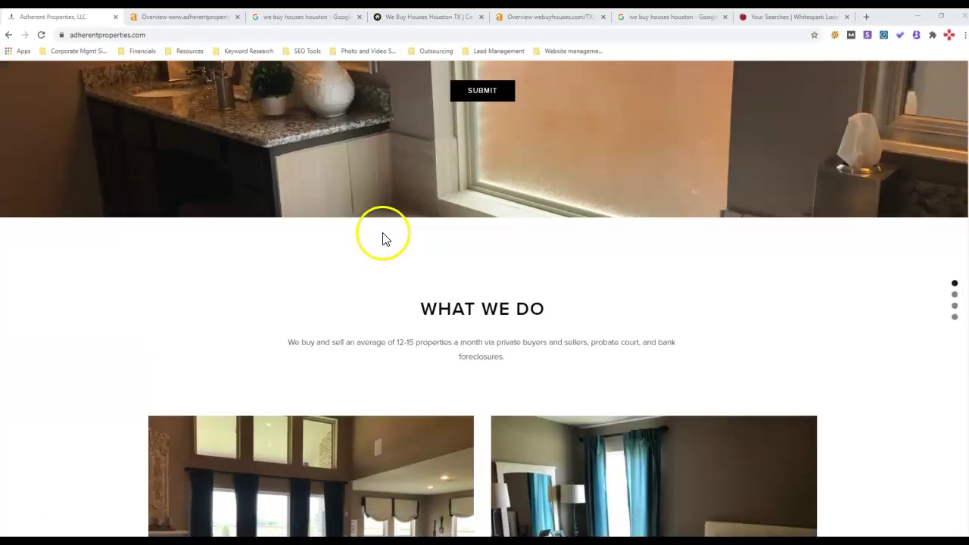
scroll(382, 236, "down", 3)
scroll(381, 237, "down", 3)
scroll(376, 239, "down", 5)
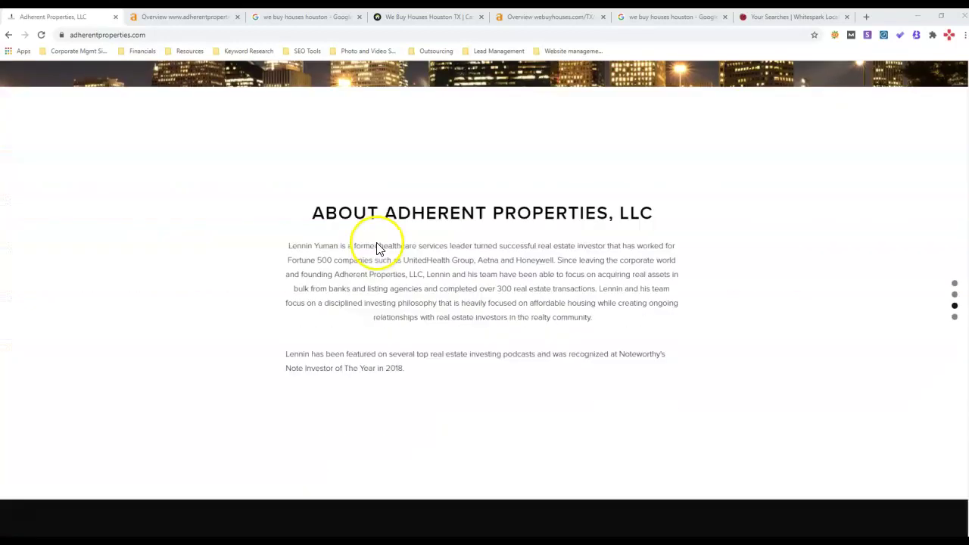
scroll(376, 234, "down", 2)
scroll(396, 220, "down", 1)
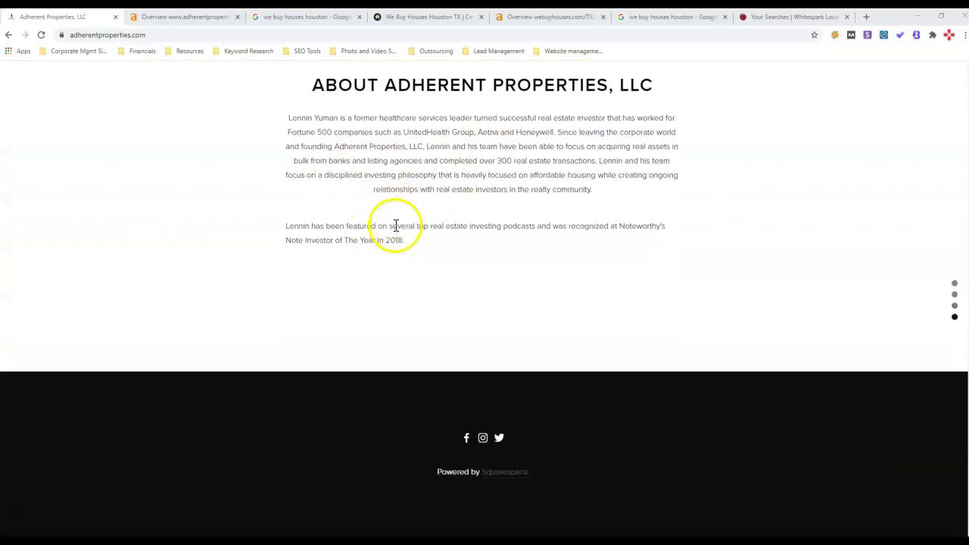
scroll(428, 199, "up", 3)
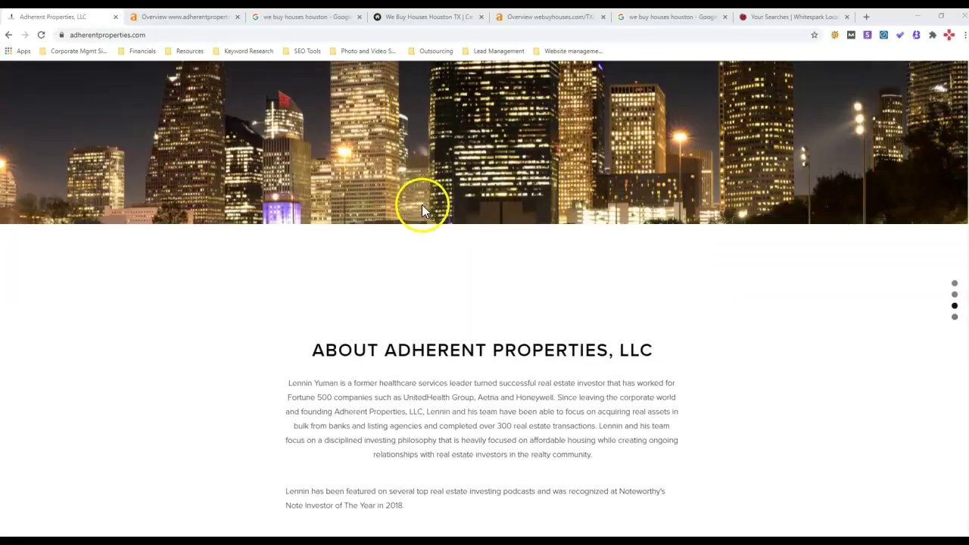
scroll(420, 206, "up", 5)
scroll(419, 212, "up", 6)
scroll(418, 210, "up", 3)
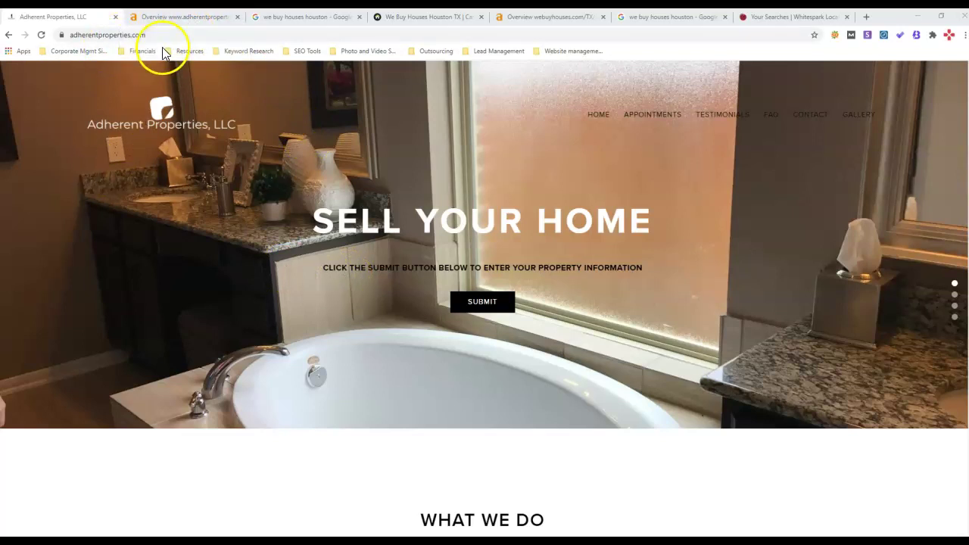
left_click(173, 18)
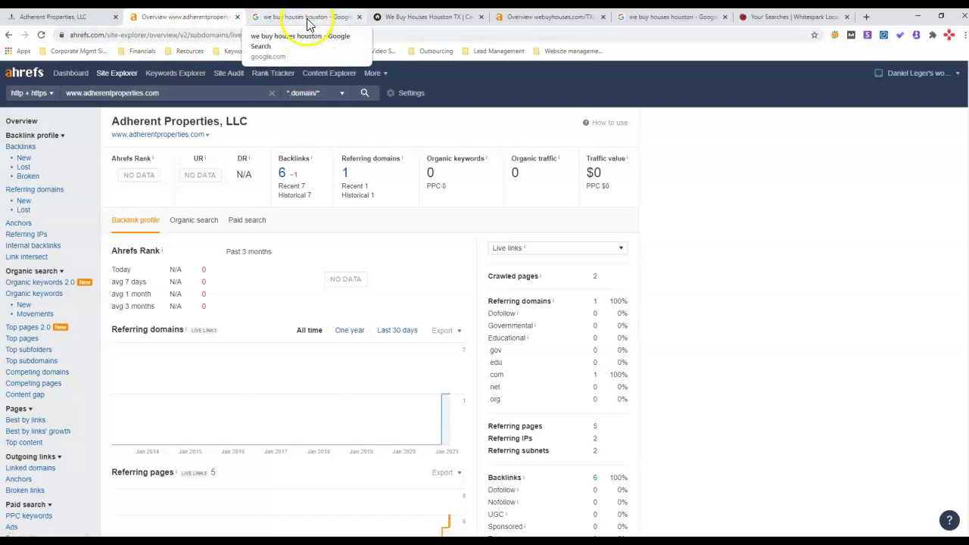
Scroll the 'we buy houses houston' results past the map pack to webuyhouses.com's organic listing.
left_click(308, 19)
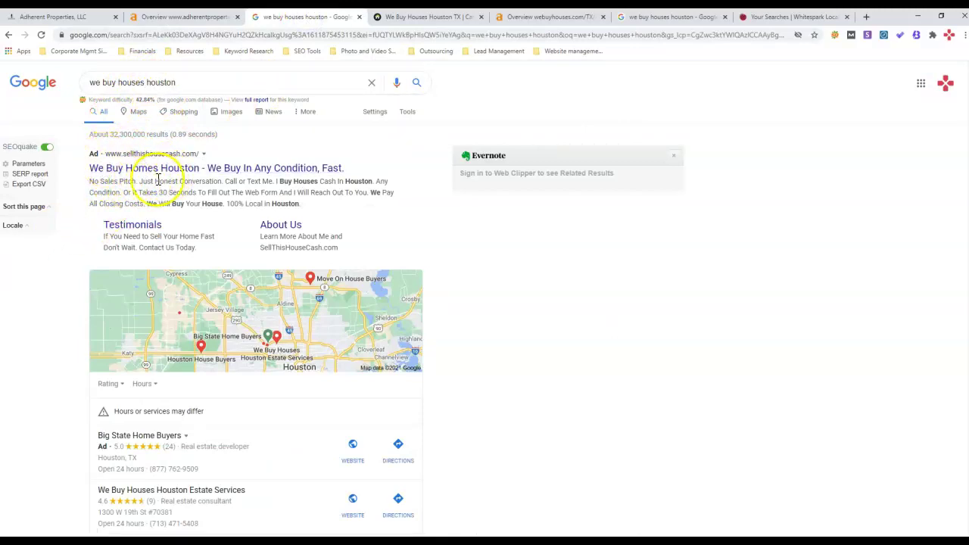
scroll(139, 191, "down", 1)
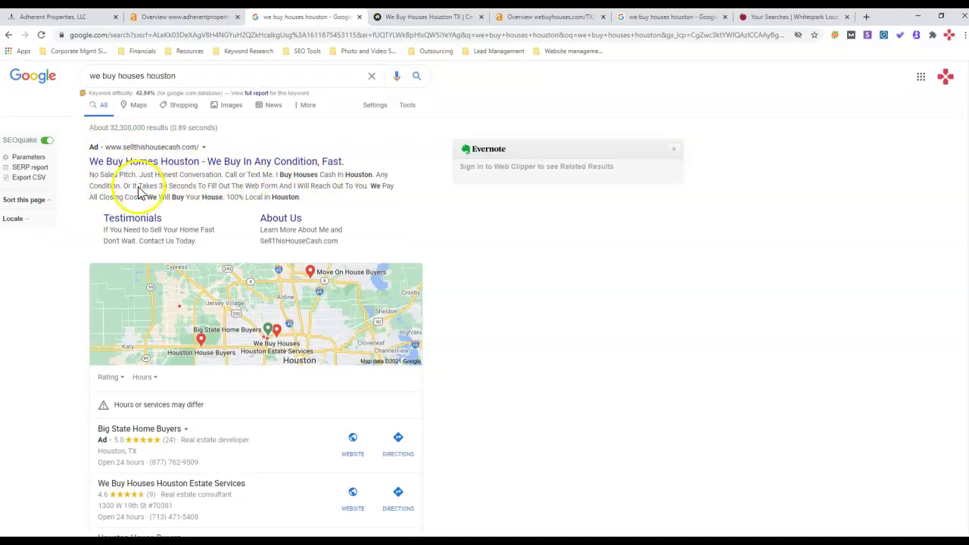
scroll(139, 192, "down", 2)
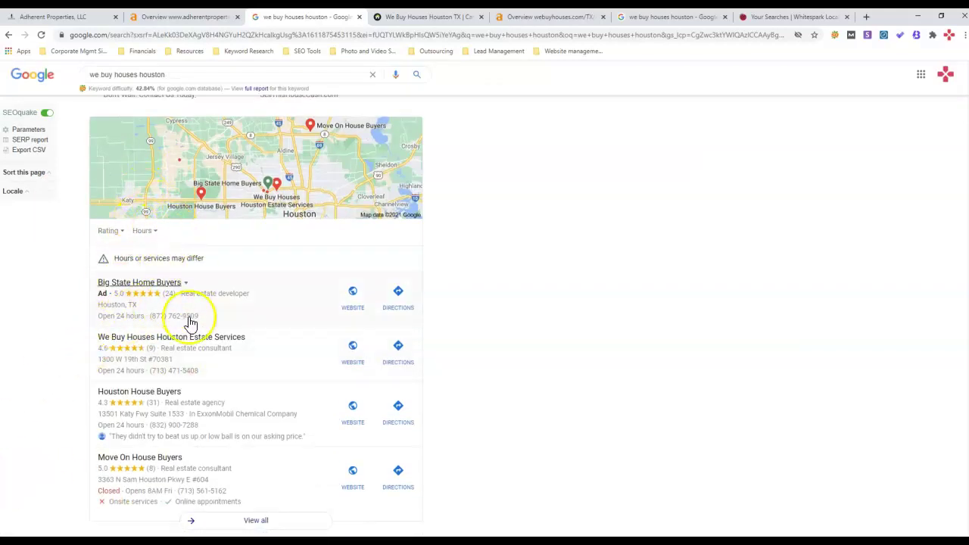
scroll(121, 348, "down", 2)
scroll(122, 337, "up", 3)
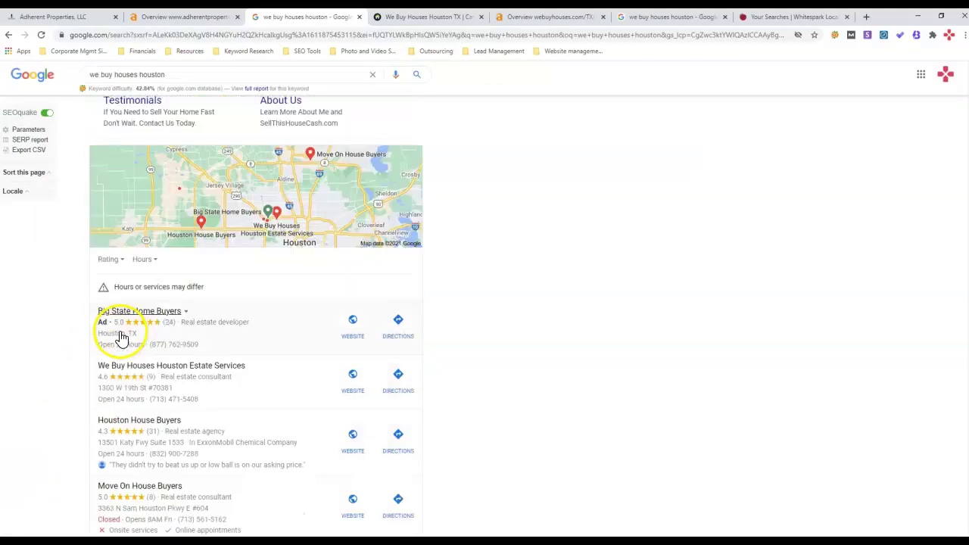
scroll(176, 326, "down", 2)
scroll(173, 325, "up", 2)
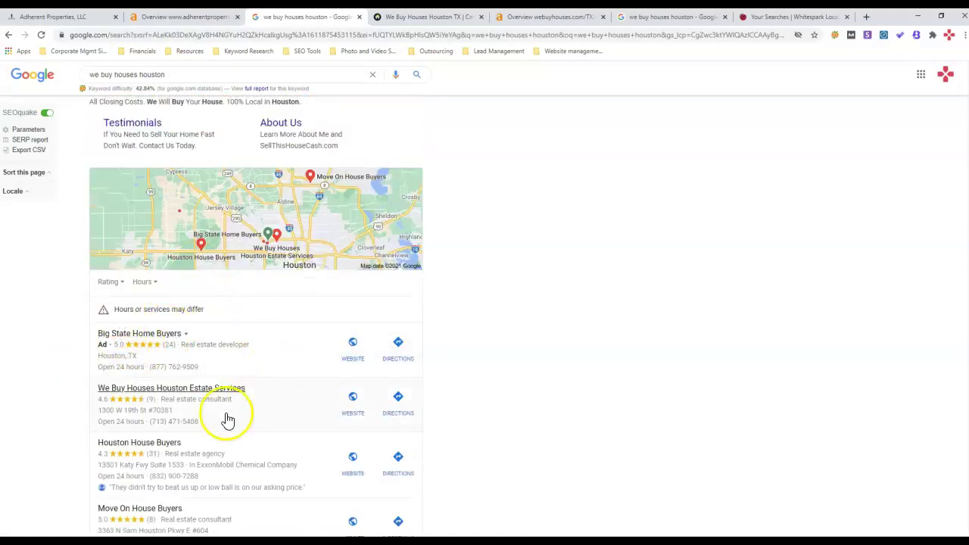
scroll(210, 340, "down", 2)
scroll(195, 341, "down", 3)
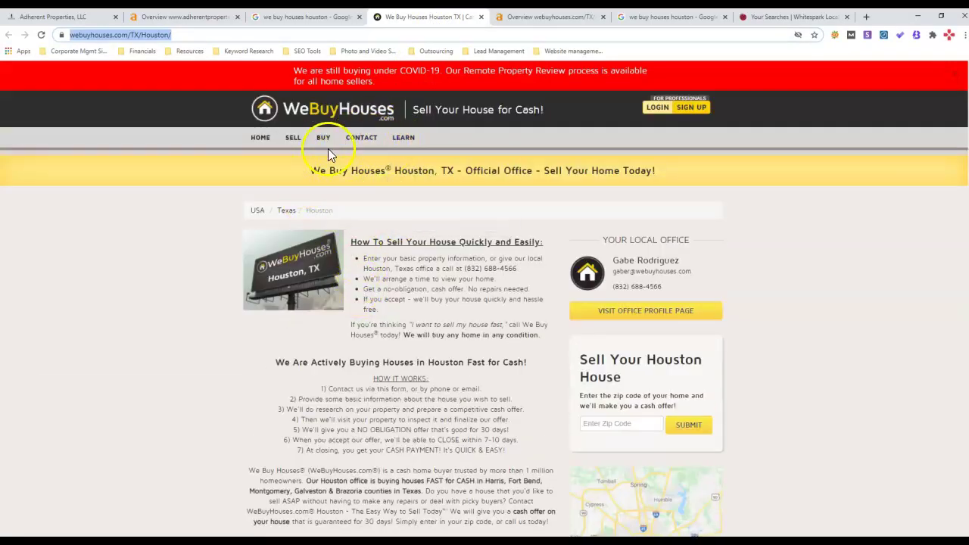
Scroll the WeBuyHouses.com Houston page down to its comparison table and back up.
scroll(384, 291, "down", 3)
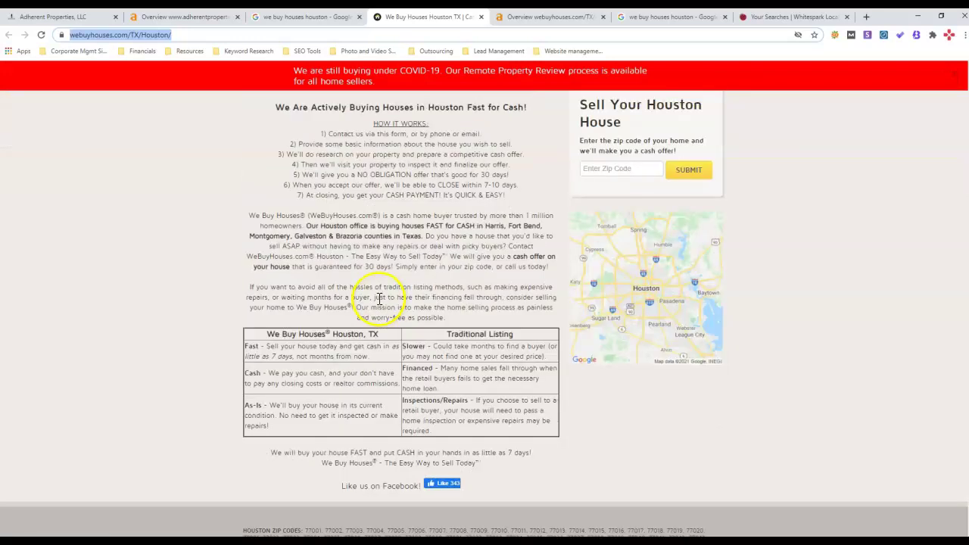
scroll(342, 303, "down", 2)
scroll(342, 304, "up", 5)
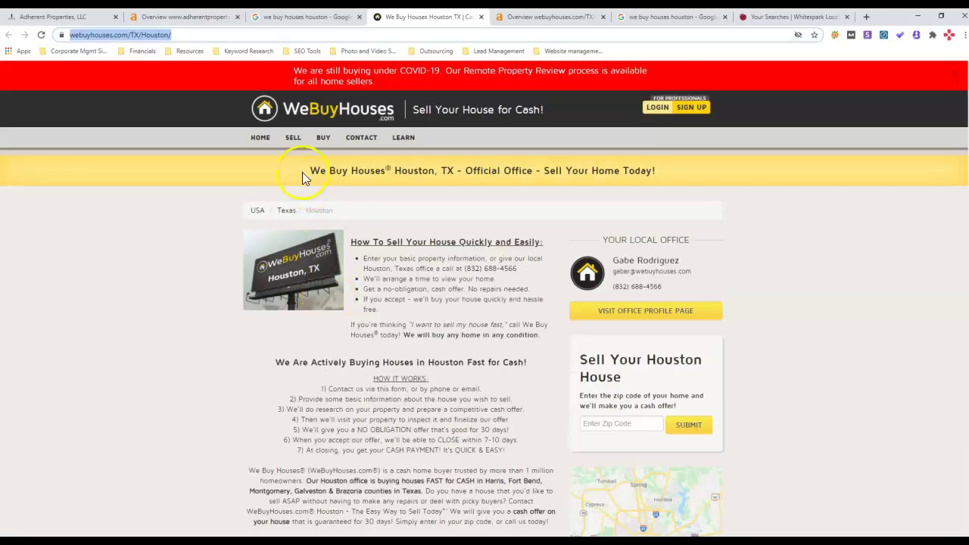
Show the Ahrefs overview for webuyhouses.com/TX/Houston with the trailing slash removed from the URL.
left_click(520, 17)
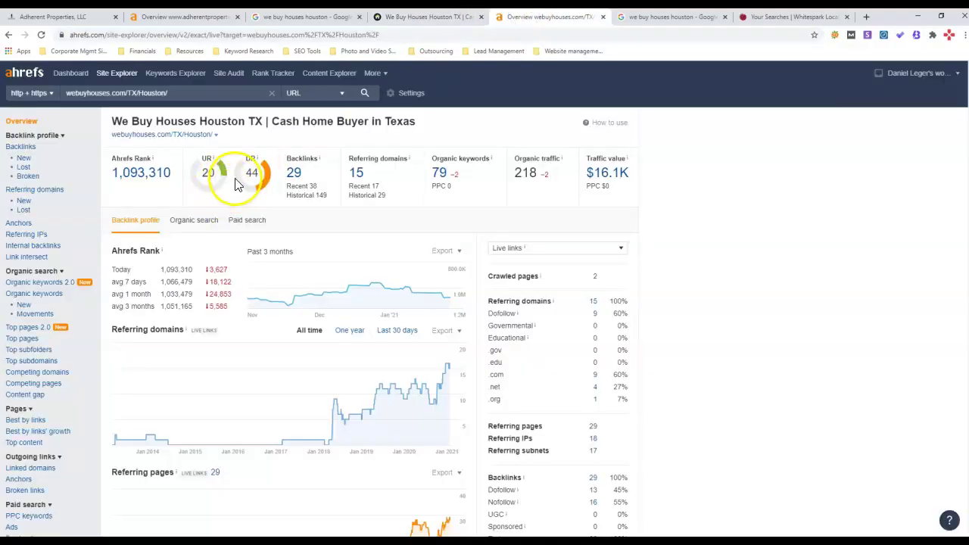
key("BackSpace")
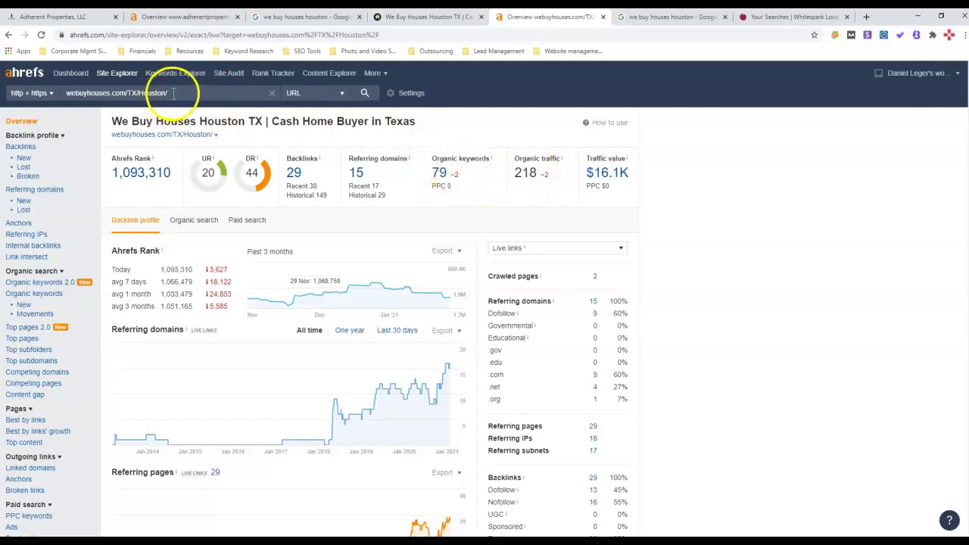
Glance over the WeBuyHouses Houston page, then return to its Ahrefs overview showing UR 20 and DR 44.
left_click(424, 16)
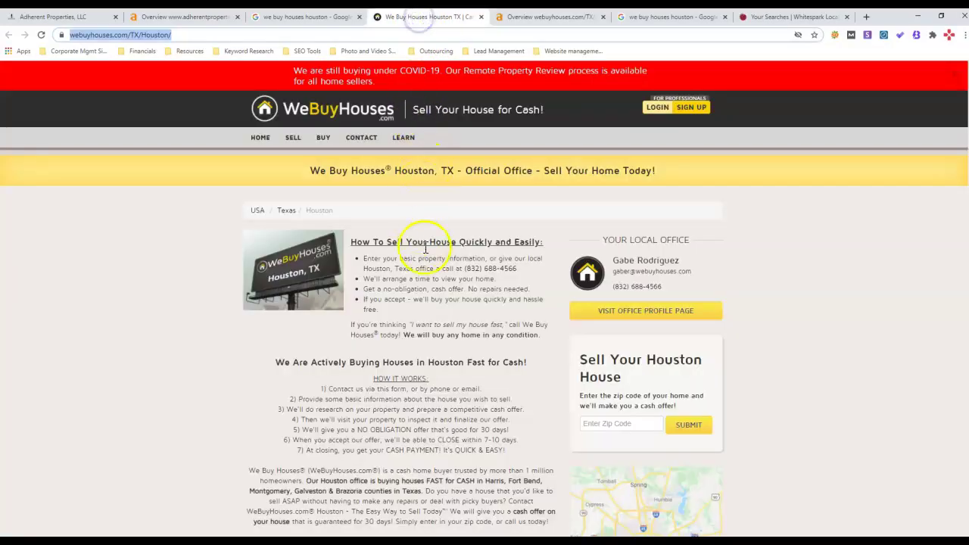
scroll(424, 254, "down", 3)
scroll(421, 266, "up", 3)
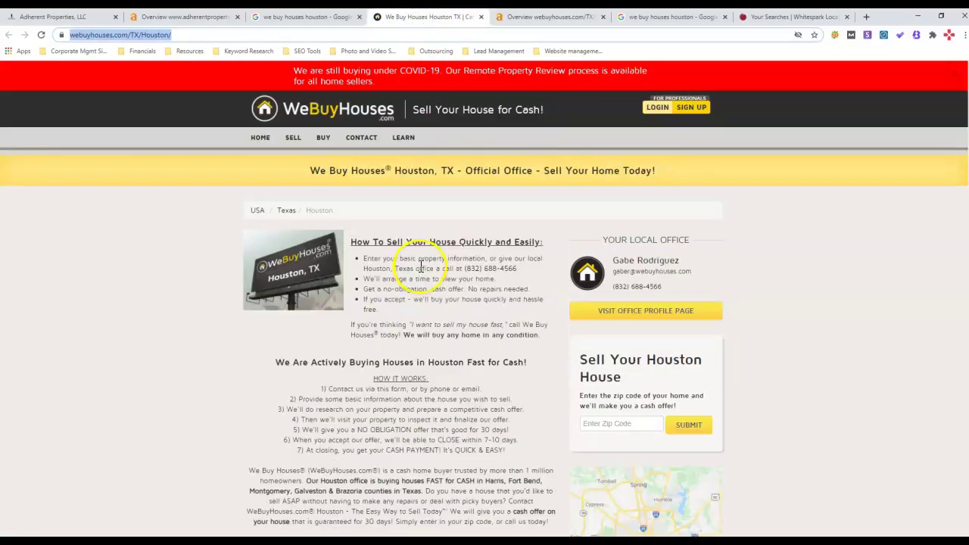
left_click(513, 17)
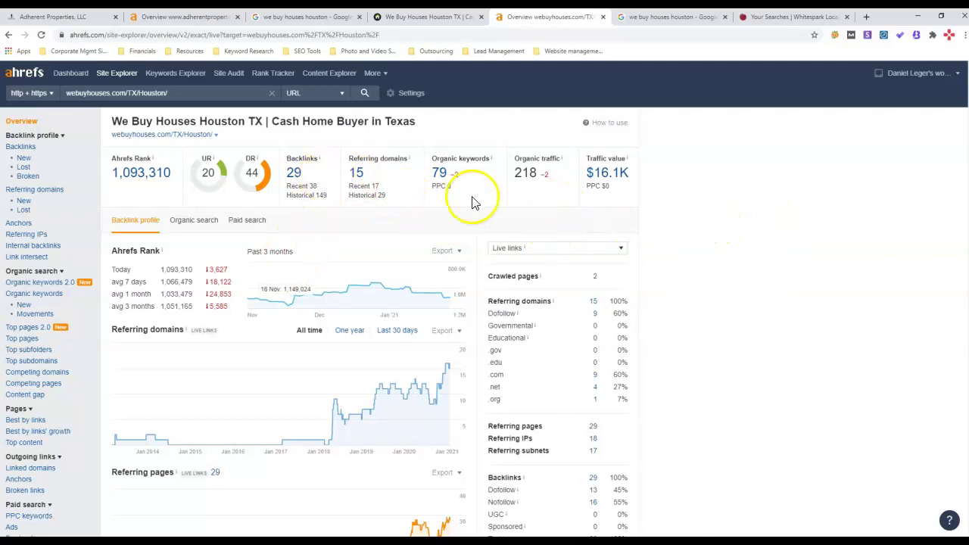
left_click(657, 21)
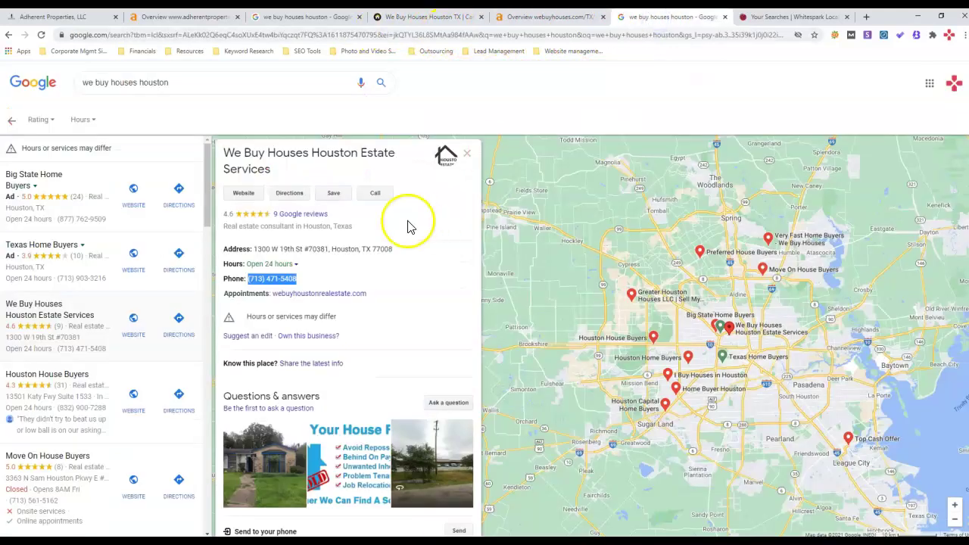